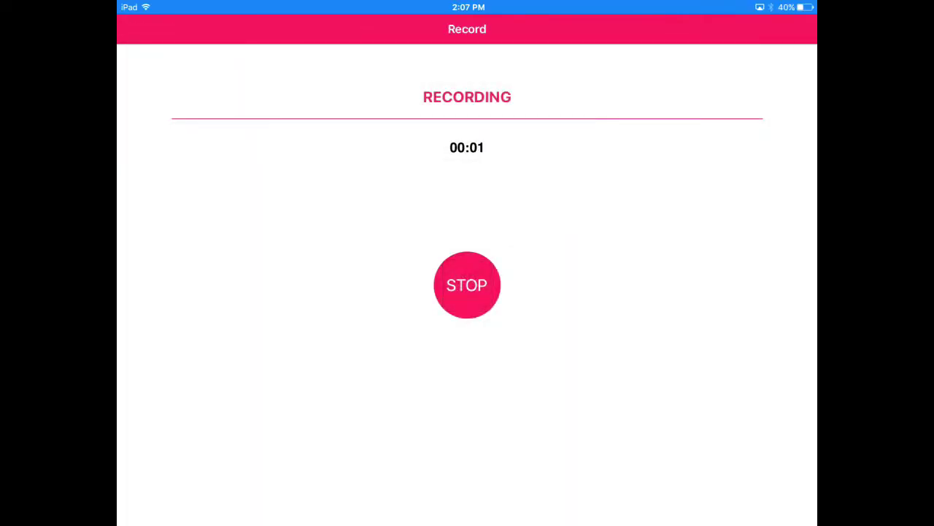
Return to the iPad home screen while AirShou keeps recording
key(super)
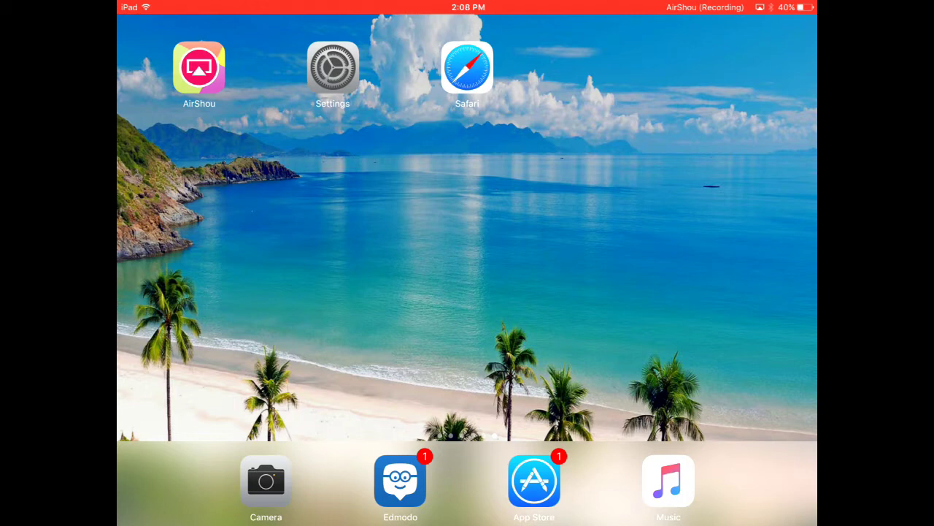
Install the Zestia 2.0 profile from Safari's Install Zestia page and finish with Done
click(468, 67)
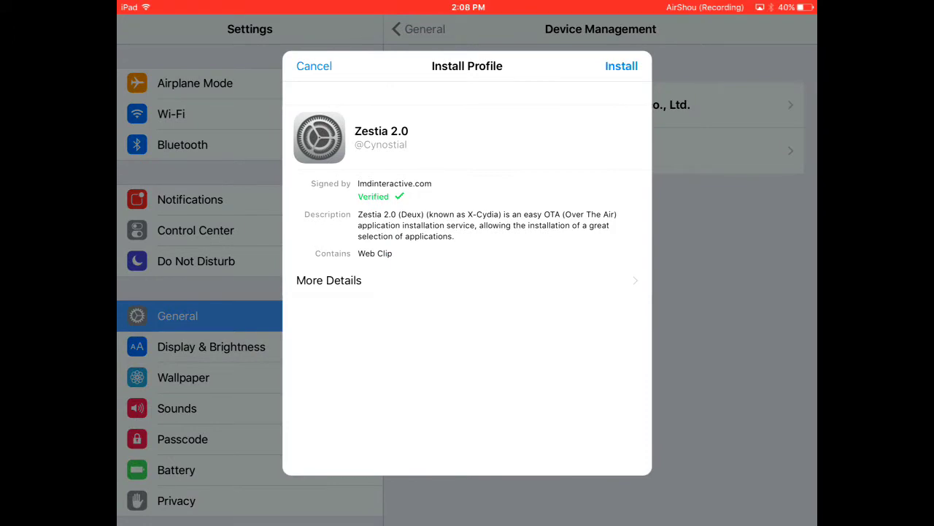
click(621, 65)
click(622, 66)
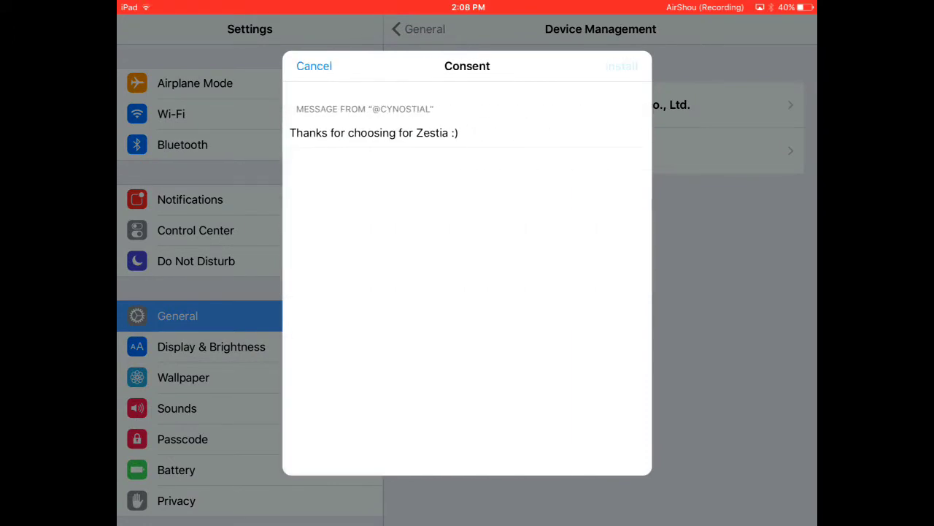
click(513, 284)
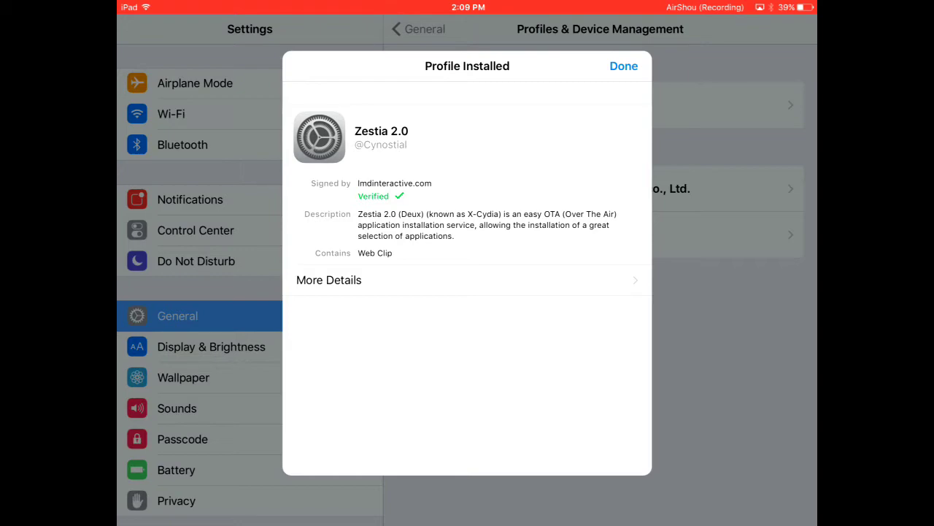
click(623, 66)
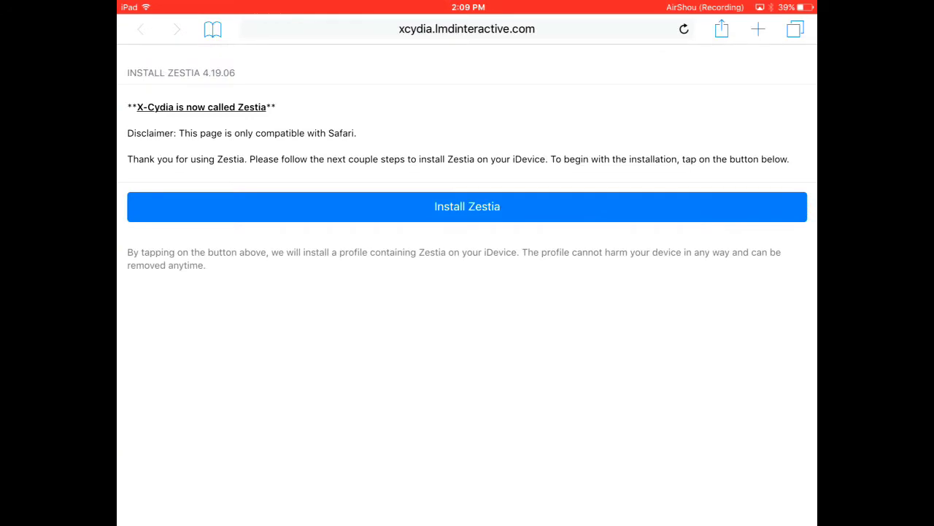
Move the Zestia icon into the home screen's top row next to Safari
key(super)
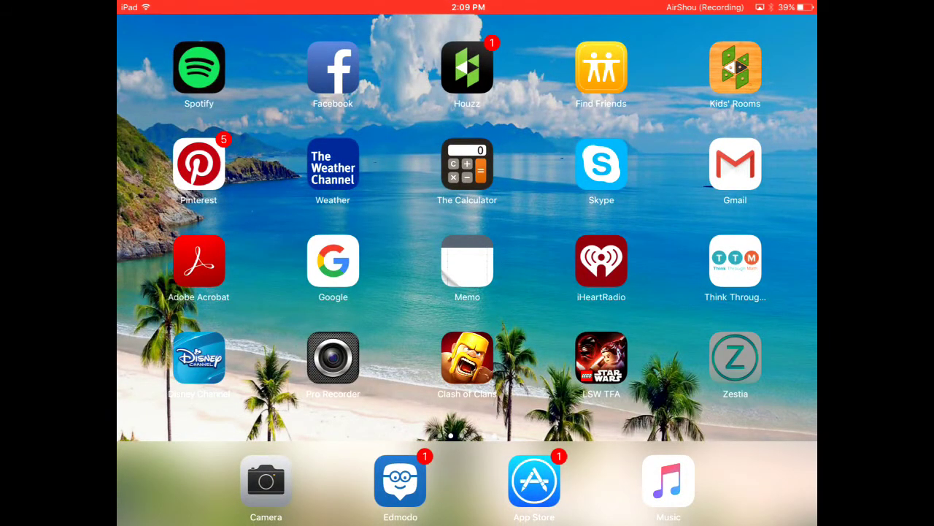
drag(735, 358, 807, 354)
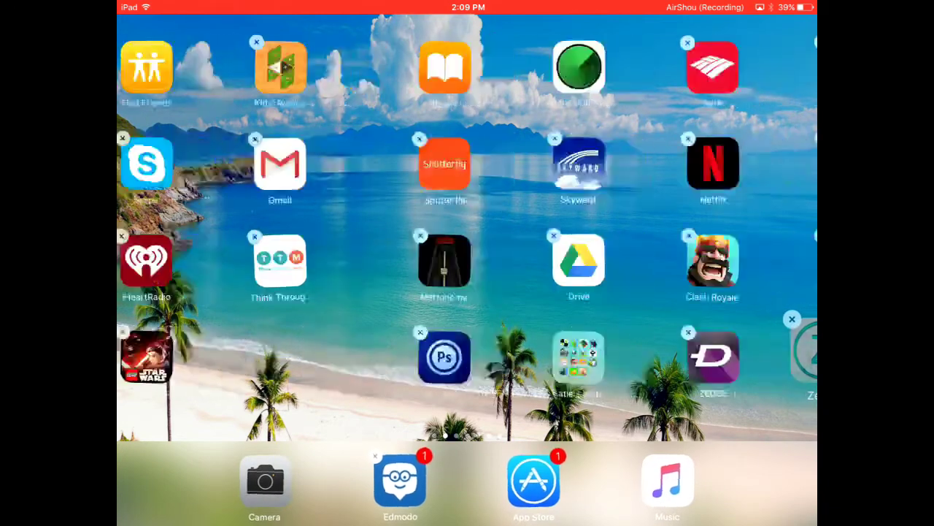
mouse_move(807, 354)
mouse_down()
mouse_move(755, 321)
mouse_move(796, 325)
mouse_up()
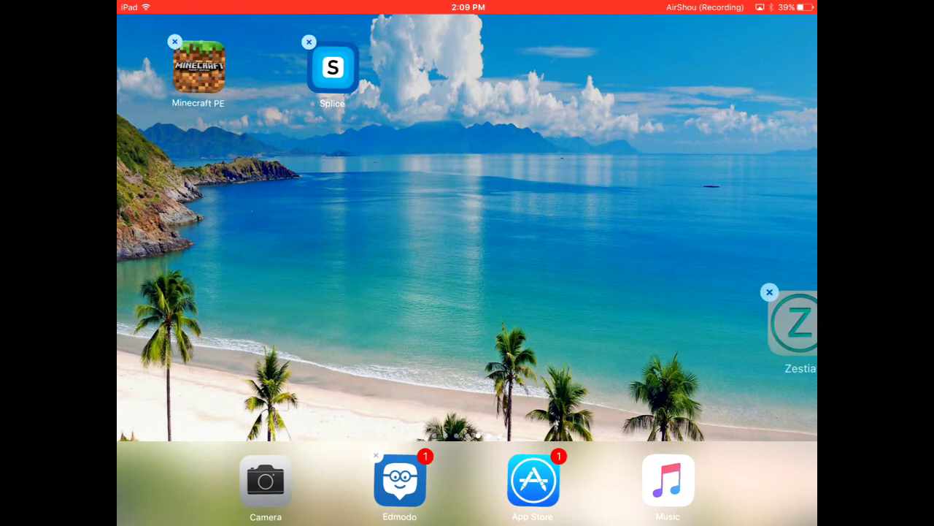
mouse_move(796, 325)
mouse_down()
mouse_move(617, 103)
mouse_move(606, 73)
mouse_up()
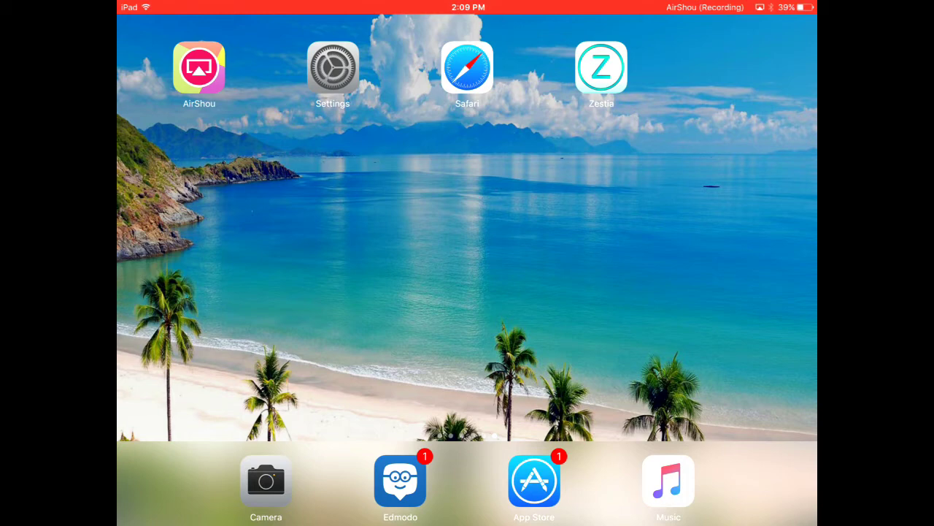
In Zestia, install Movie Box from the Entertainment category and confirm Install
click(601, 67)
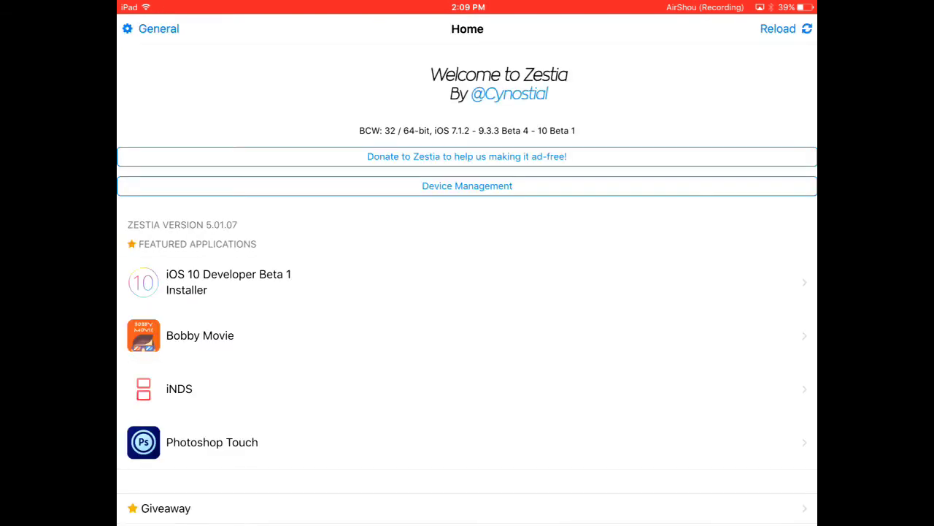
scroll(468, 284, down, 5)
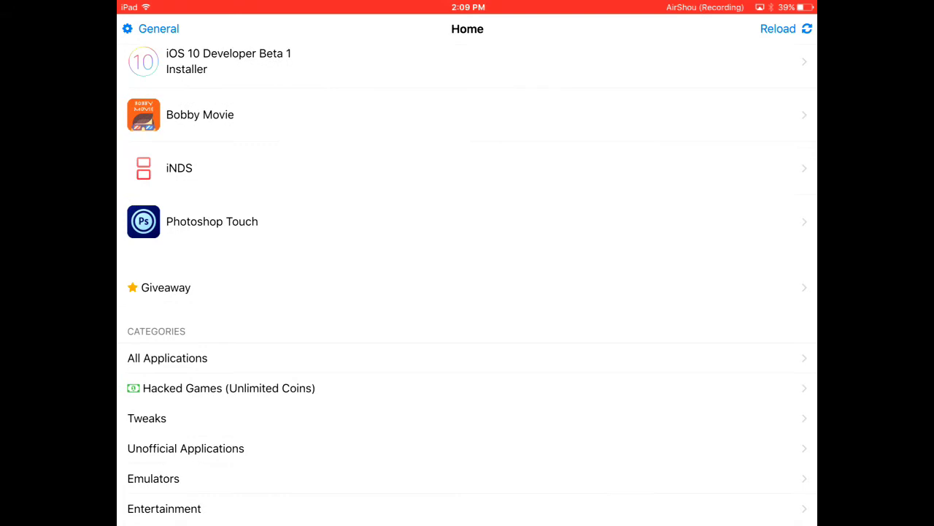
scroll(467, 285, down, 1)
click(165, 447)
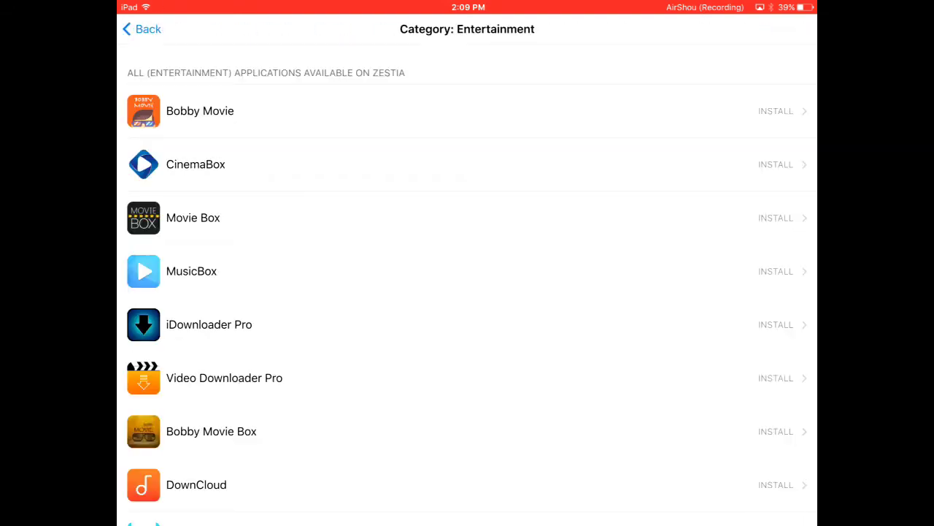
click(193, 218)
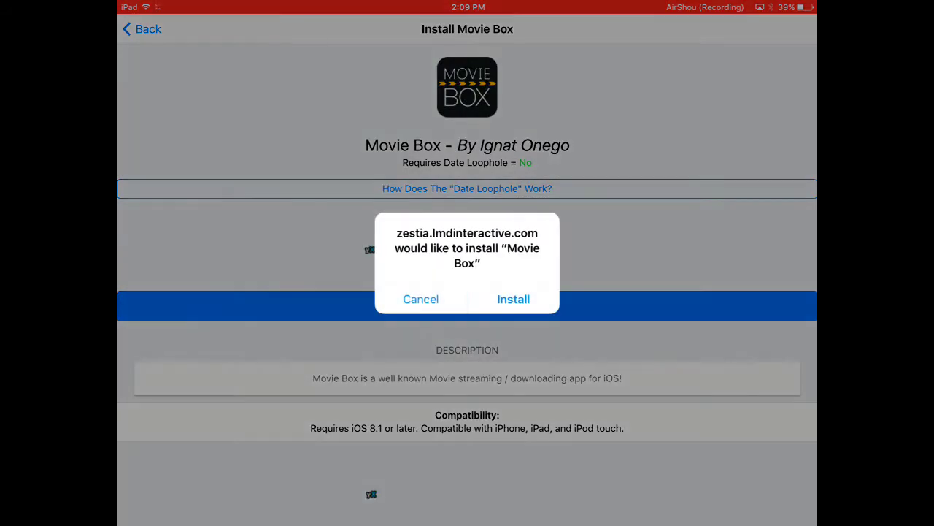
click(513, 299)
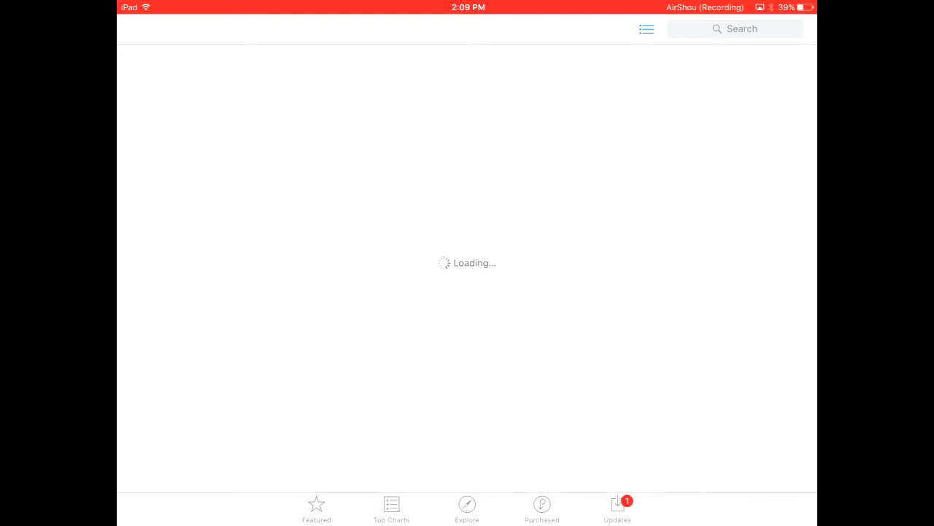
Leave the App Store, browse the home screen pages, and reopen Zestia
key(super)
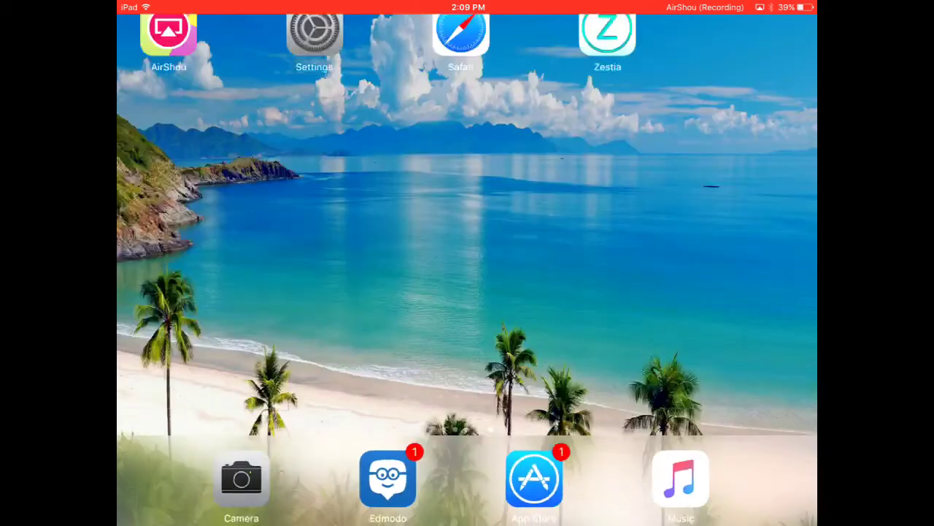
key(super)
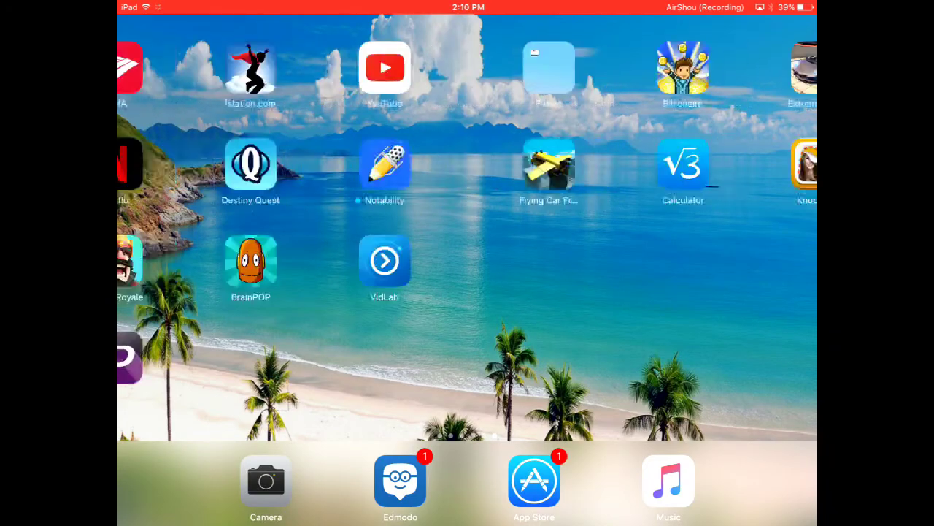
mouse_move(292, 292)
mouse_down()
mouse_move(657, 292)
mouse_move(292, 292)
mouse_up()
drag(657, 292, 293, 292)
drag(657, 292, 292, 292)
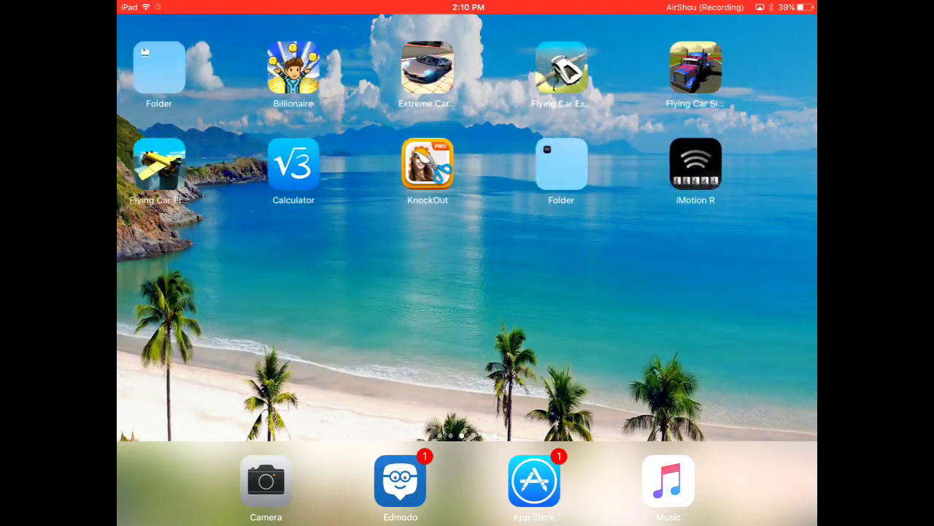
drag(657, 292, 292, 292)
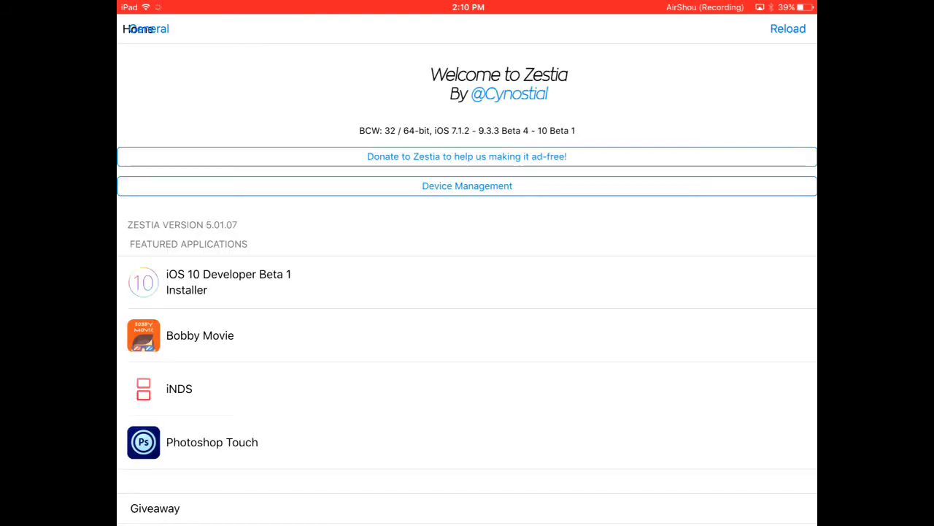
Reinstall Movie Box from Zestia's Entertainment category, confirm Install, then exit the App Store
scroll(467, 292, down, 5)
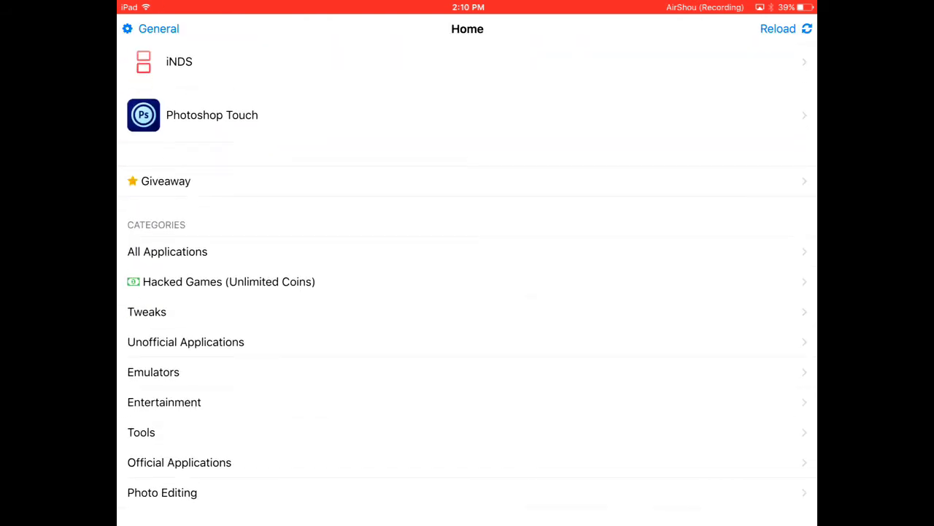
click(164, 403)
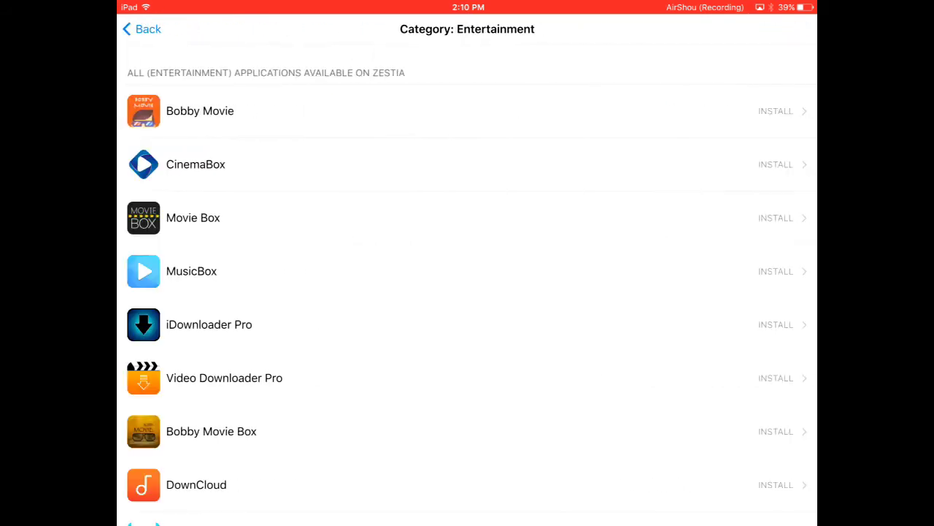
click(193, 217)
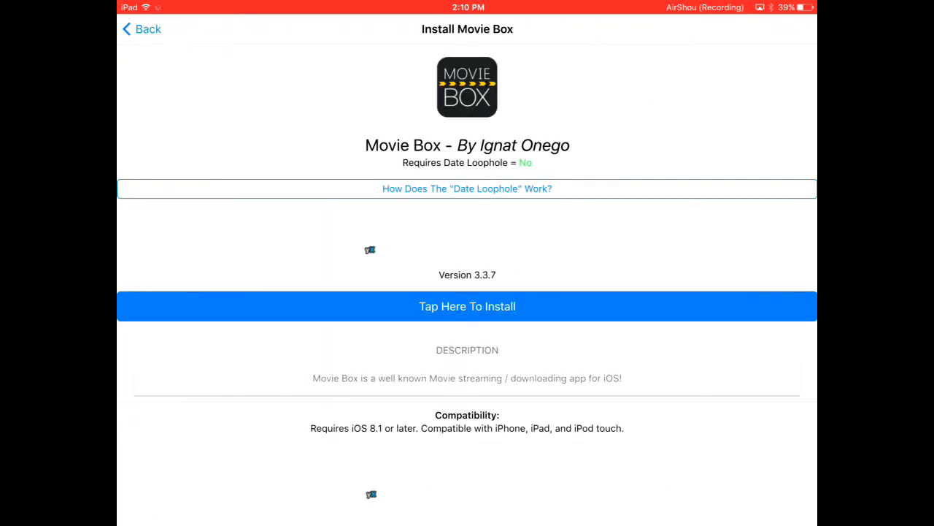
click(467, 306)
click(513, 300)
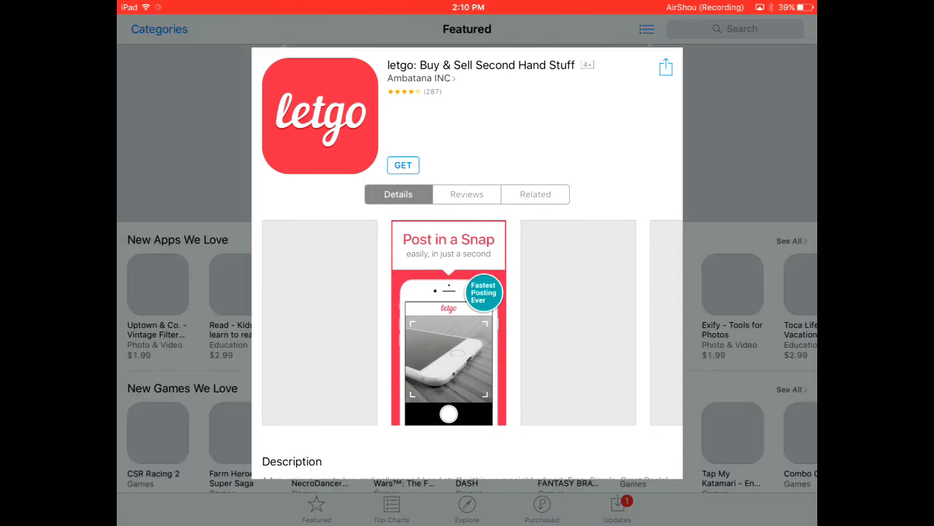
key(super)
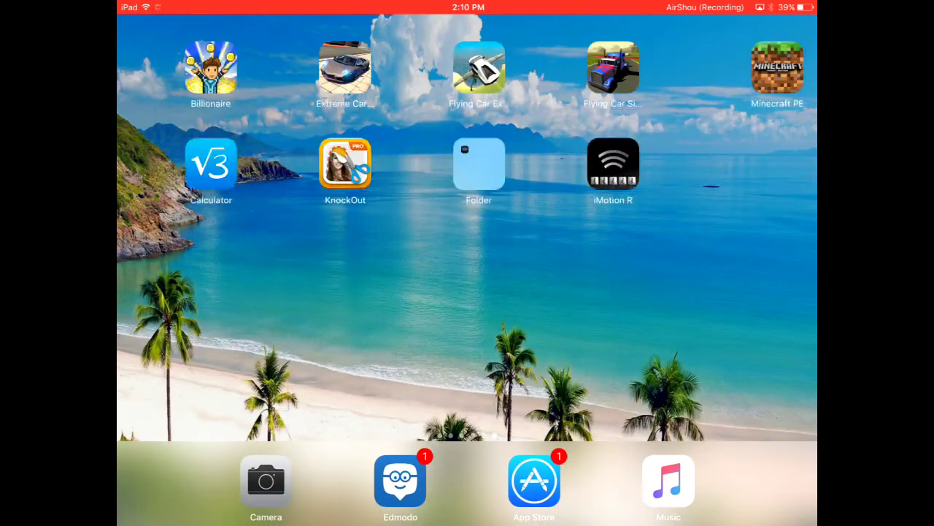
Browse the home pages, return to the App Store via the app switcher, then close it
scroll(467, 227, left, 5)
scroll(468, 227, left, 5)
scroll(467, 227, left, 5)
scroll(467, 227, left, 5)
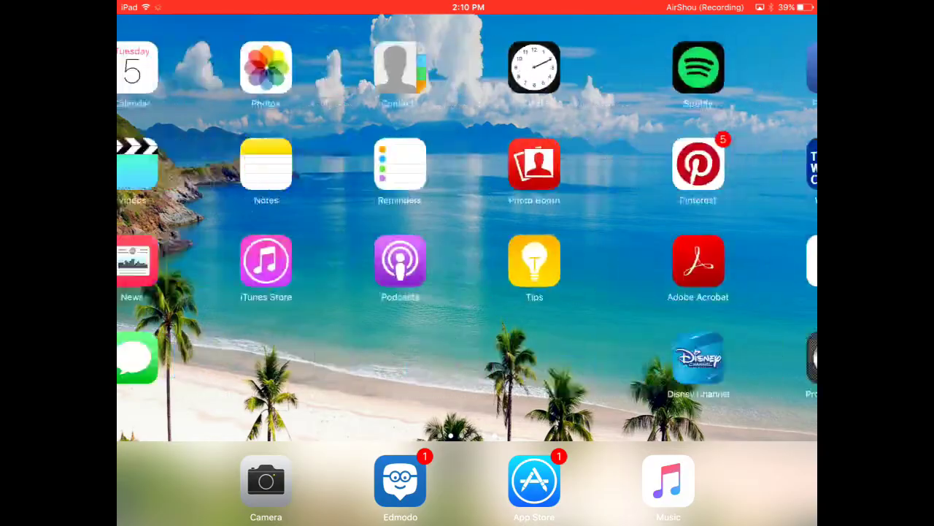
scroll(467, 226, right, 5)
scroll(467, 226, right, 5)
key(super)
key(super)
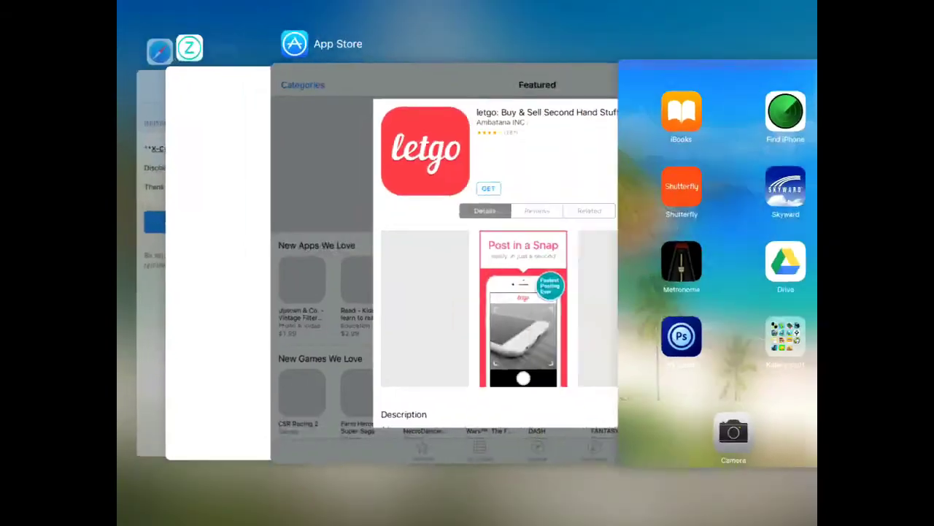
key(super)
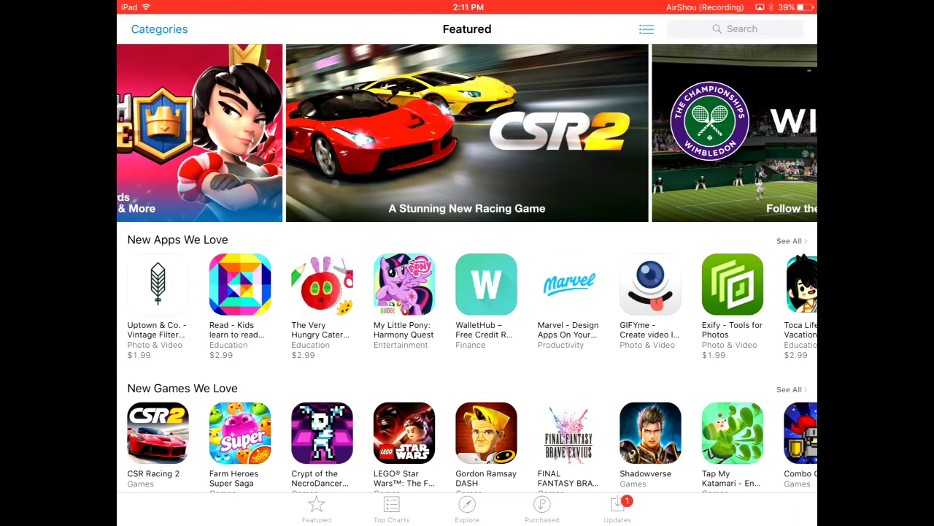
key(super)
Move the Movie Box icon to the first page's top row beside Zestia
scroll(468, 219, left, 5)
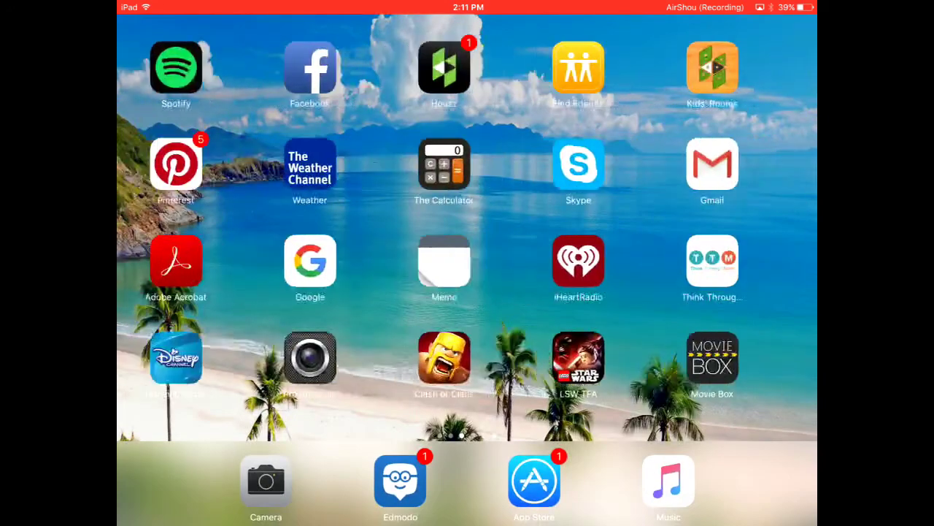
scroll(468, 219, left, 5)
scroll(467, 219, right, 5)
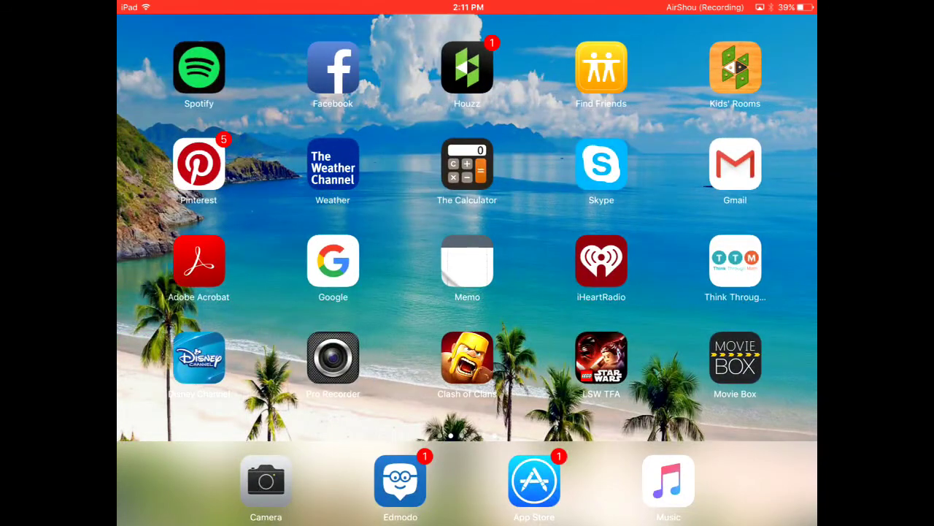
drag(735, 358, 799, 357)
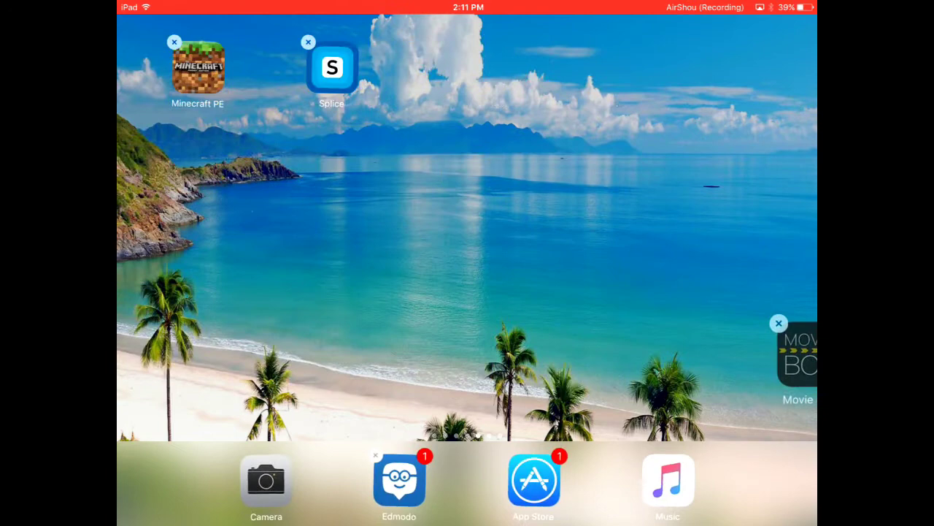
drag(799, 358, 735, 68)
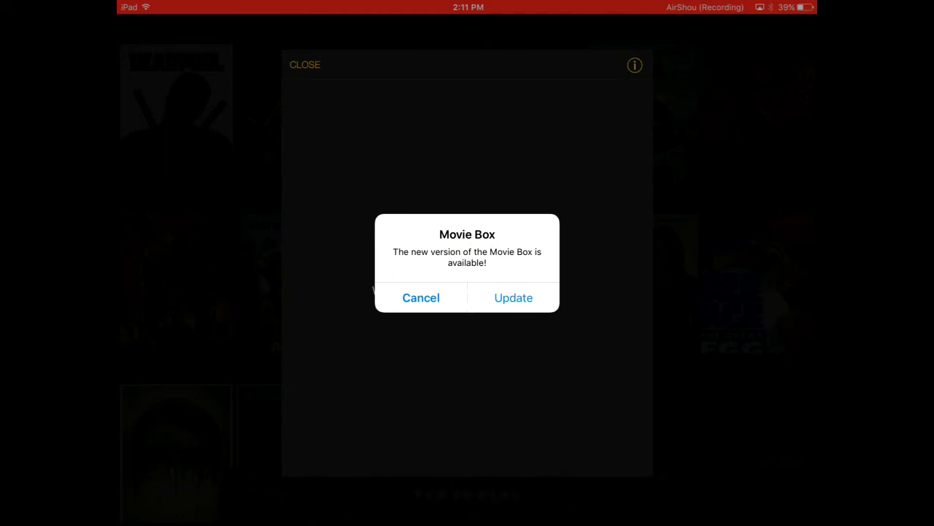
Cancel the Movie Box new-version alert so the Processing window runs
click(421, 298)
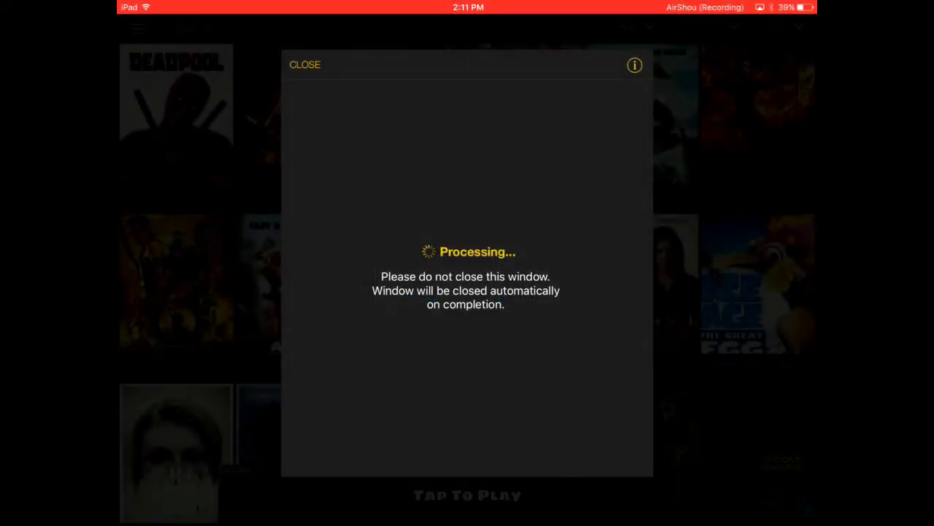